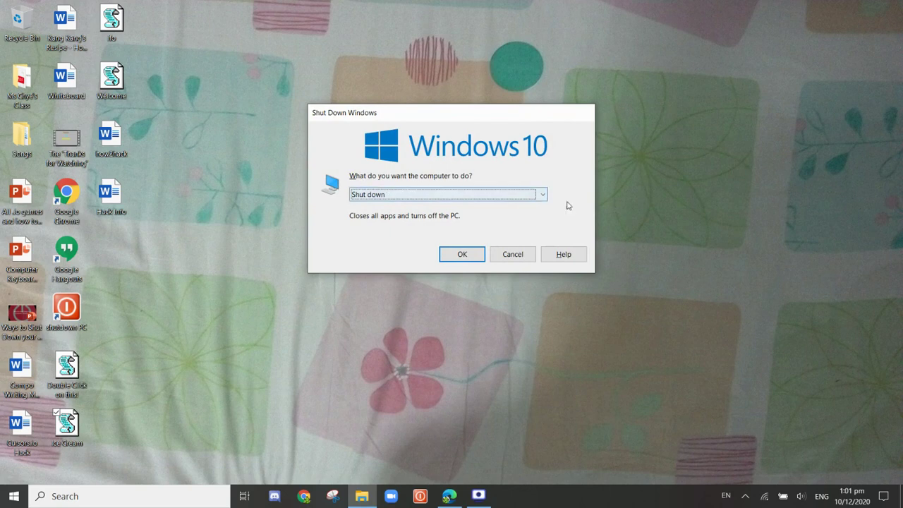
Minimise the Screen Recorder window and bring up the Shut Down Windows dialog from the desktop.
{"action": "mouse_move", "coordinate": [480, 493]}
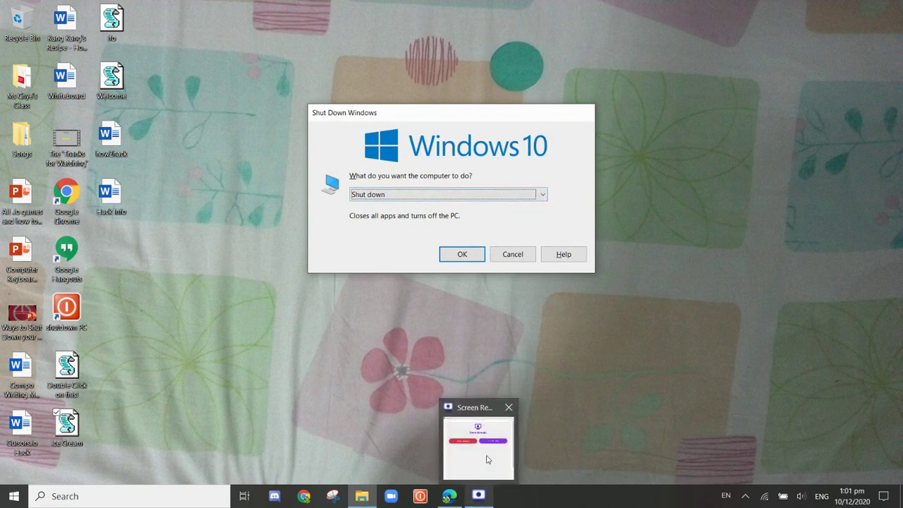
{"action": "left_click", "coordinate": [487, 460]}
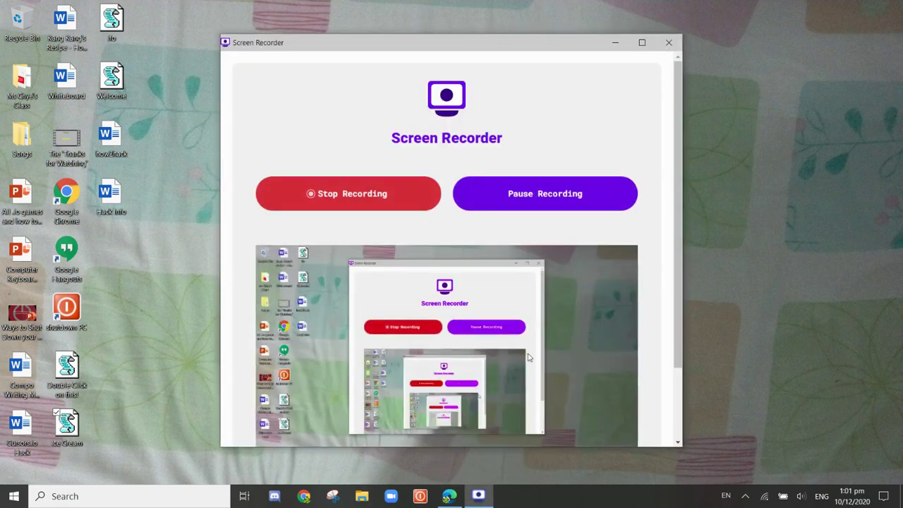
{"action": "left_click", "coordinate": [616, 43]}
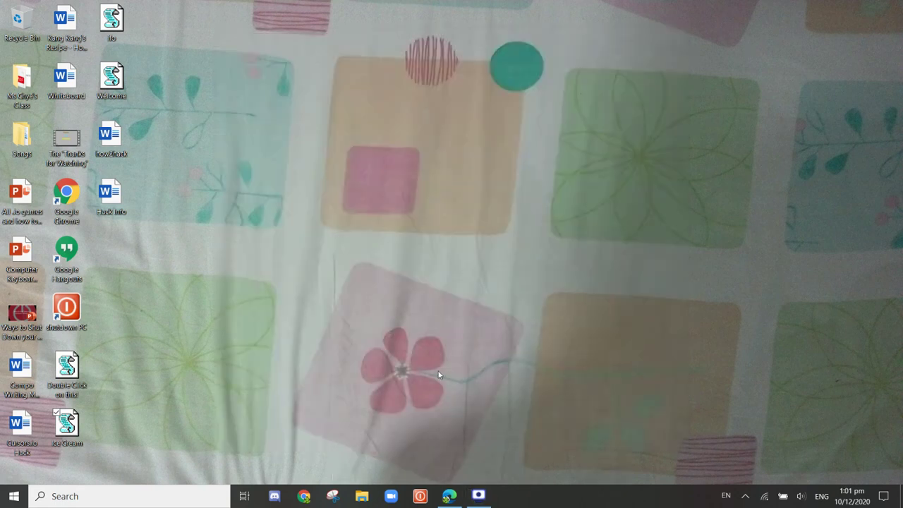
{"action": "key", "text": "alt+F4"}
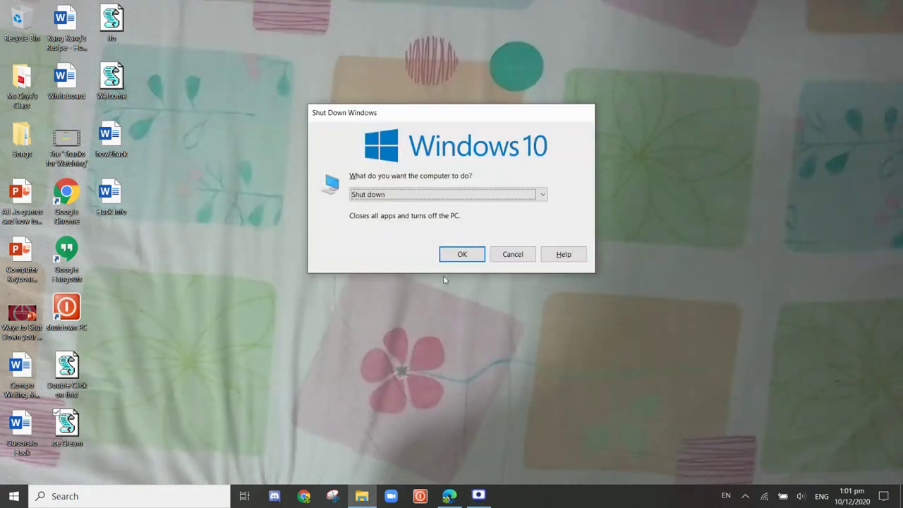
Choose Switch user, Sign out and Sleep in turn in the Shut Down Windows dialog to read their descriptions.
{"action": "left_click", "coordinate": [536, 198]}
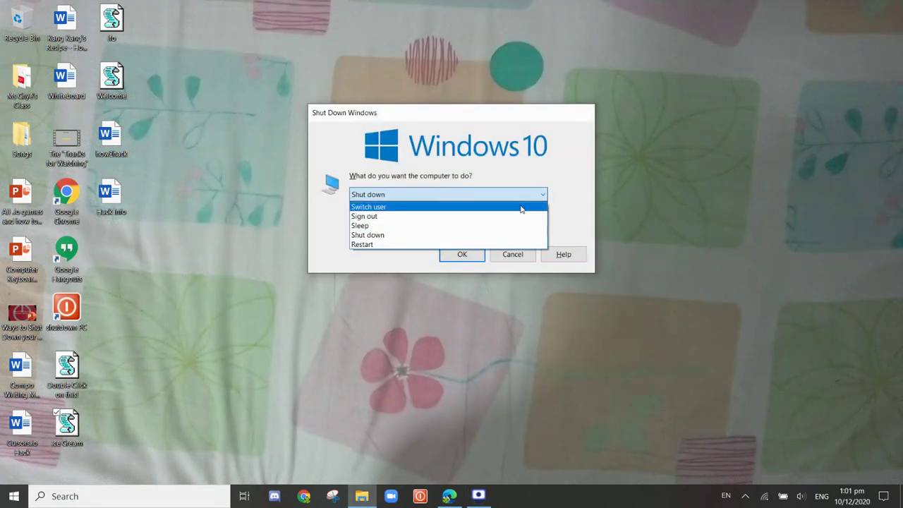
{"action": "left_click", "coordinate": [522, 207]}
{"action": "left_click", "coordinate": [534, 196]}
{"action": "left_click", "coordinate": [520, 217]}
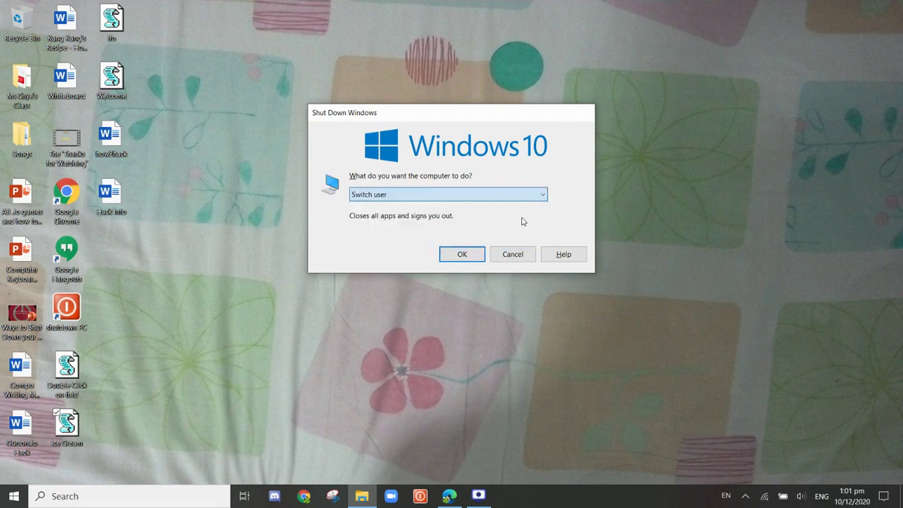
{"action": "left_click", "coordinate": [533, 199]}
{"action": "left_click", "coordinate": [519, 227]}
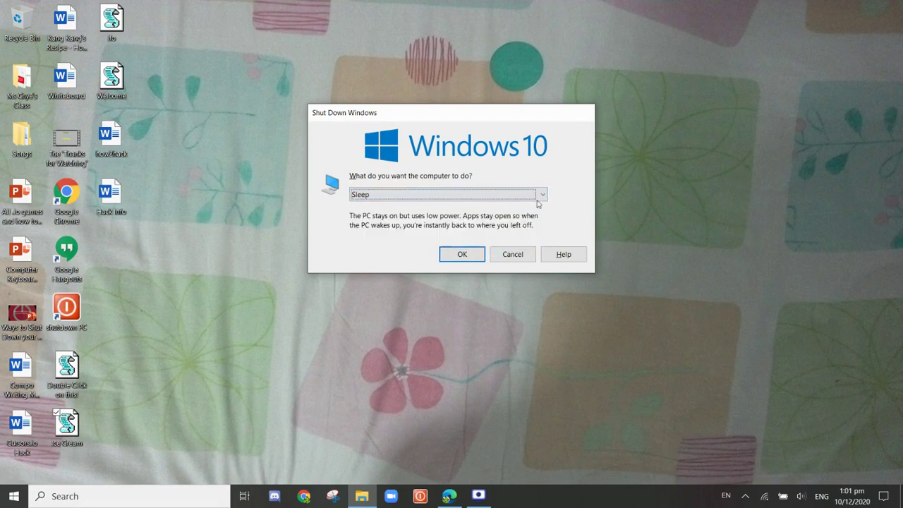
Choose Shut down and Restart in turn to read their descriptions, and cancel the Shut Down Windows dialog.
{"action": "left_click", "coordinate": [547, 193]}
{"action": "left_click", "coordinate": [517, 236]}
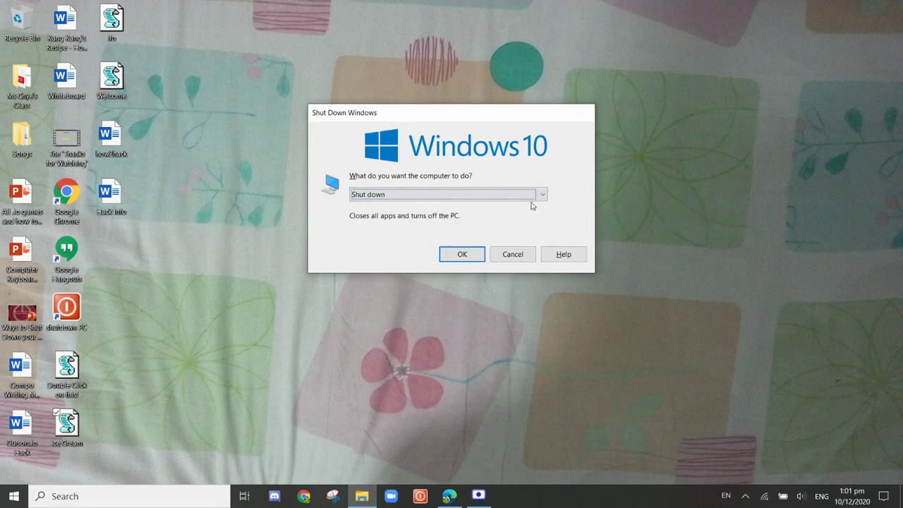
{"action": "left_click", "coordinate": [539, 192]}
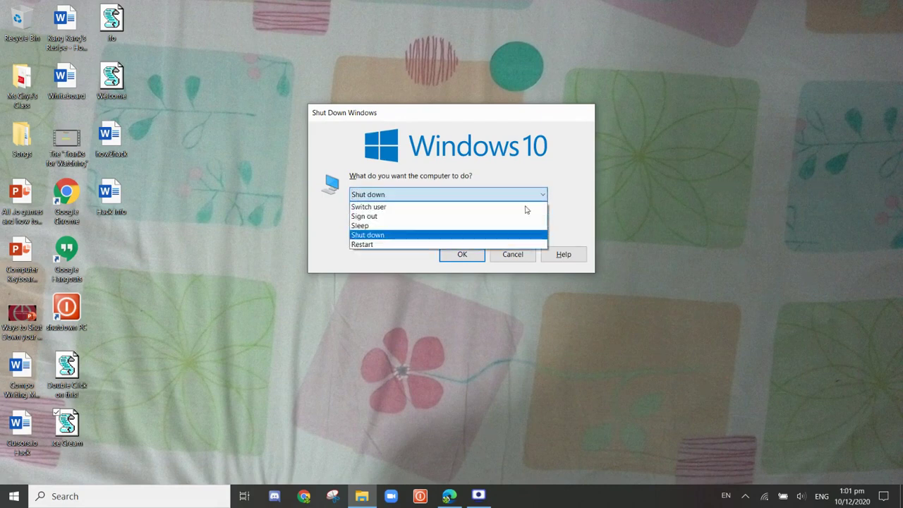
{"action": "left_click", "coordinate": [512, 245]}
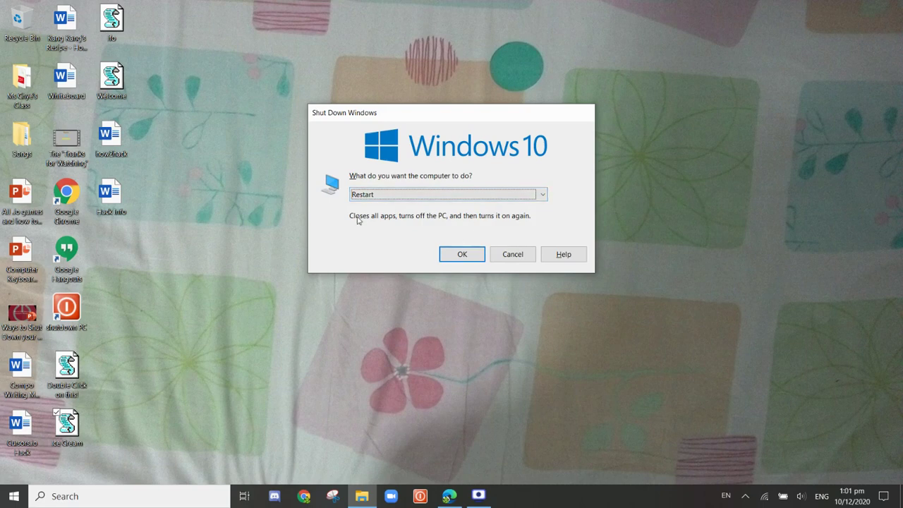
{"action": "left_click", "coordinate": [470, 260]}
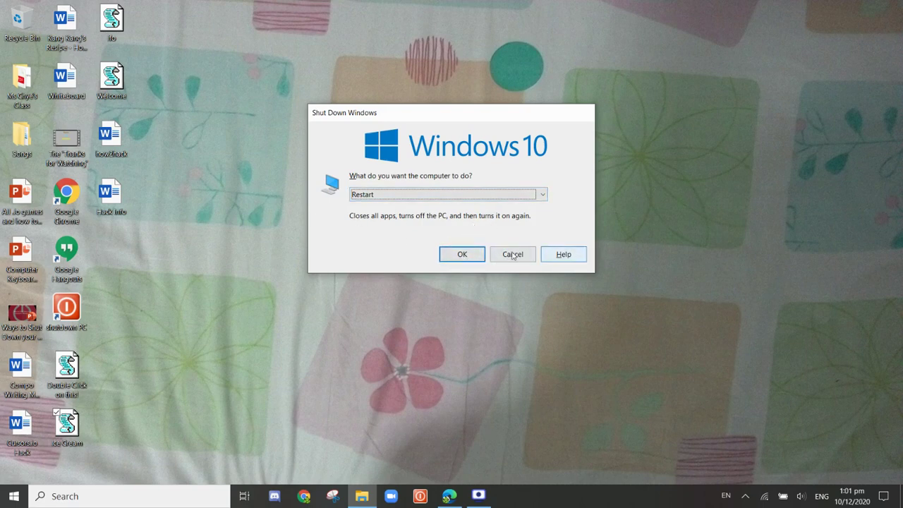
{"action": "left_click", "coordinate": [502, 259]}
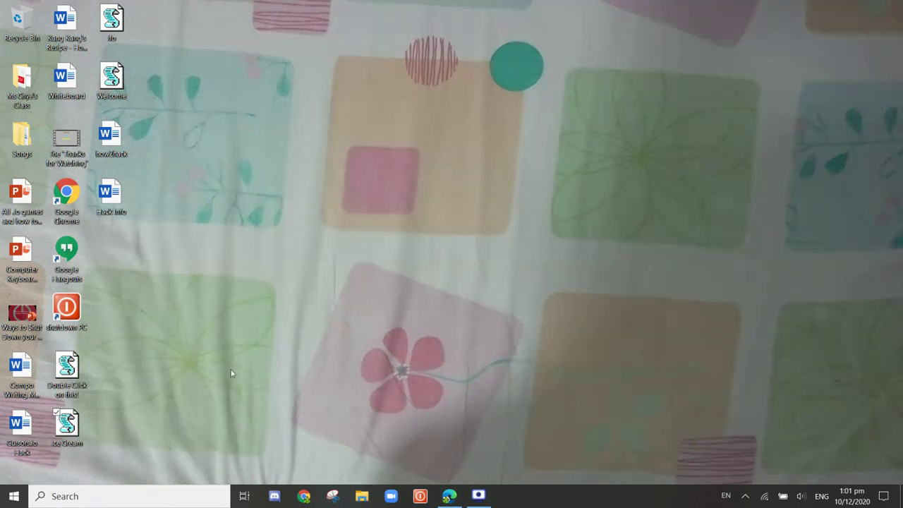
Switch to PowerPoint by opening the Computer Keyboard Shortcuts presentation from the desktop and select slide 16.
{"action": "double_click", "coordinate": [21, 254]}
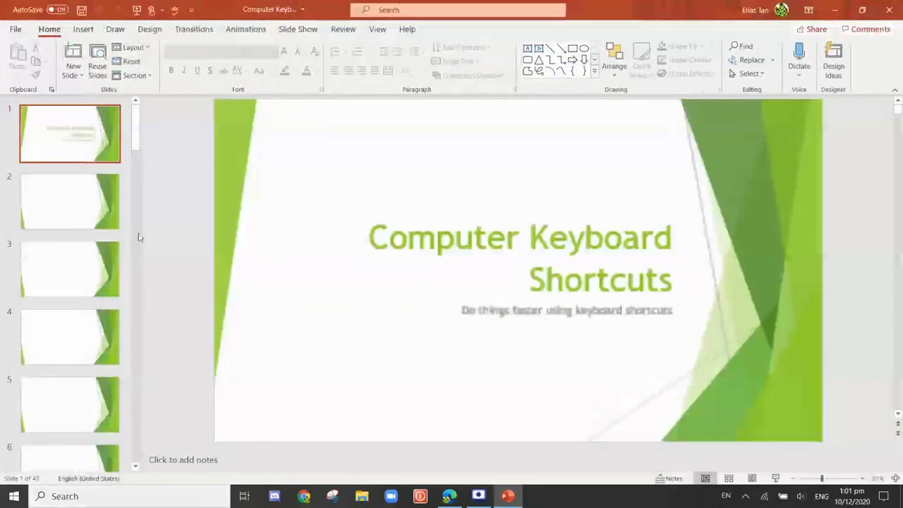
{"action": "left_click_drag", "start_coordinate": [137, 137], "coordinate": [134, 244]}
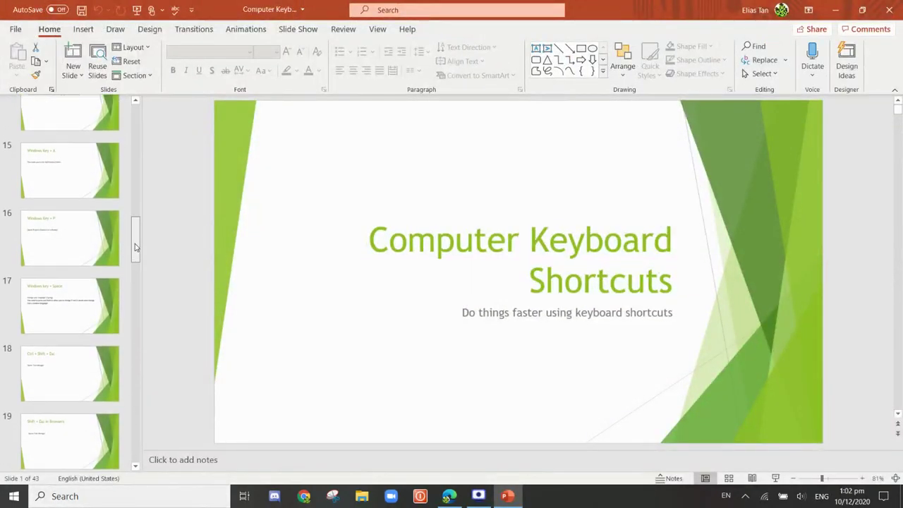
{"action": "left_click", "coordinate": [96, 242]}
Go through the following slides and select slide 38, "Alt + F4 (On Desktop)".
{"action": "key", "text": "Down"}
{"action": "key", "text": "Down"}
{"action": "key", "text": "Down"}
{"action": "key", "text": "Down"}
{"action": "key", "text": "Down"}
{"action": "key", "text": "Down"}
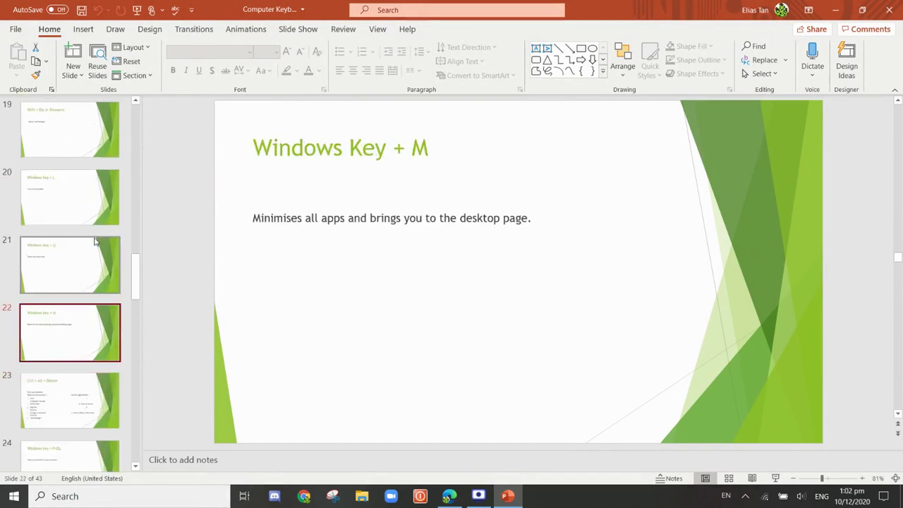
{"action": "key", "text": "Down"}
{"action": "key", "text": "Down"}
{"action": "key", "text": "Down"}
{"action": "key", "text": "Down"}
{"action": "key", "text": "Down"}
{"action": "key", "text": "Down"}
{"action": "key", "text": "Down"}
{"action": "key", "text": "Down"}
{"action": "key", "text": "Down"}
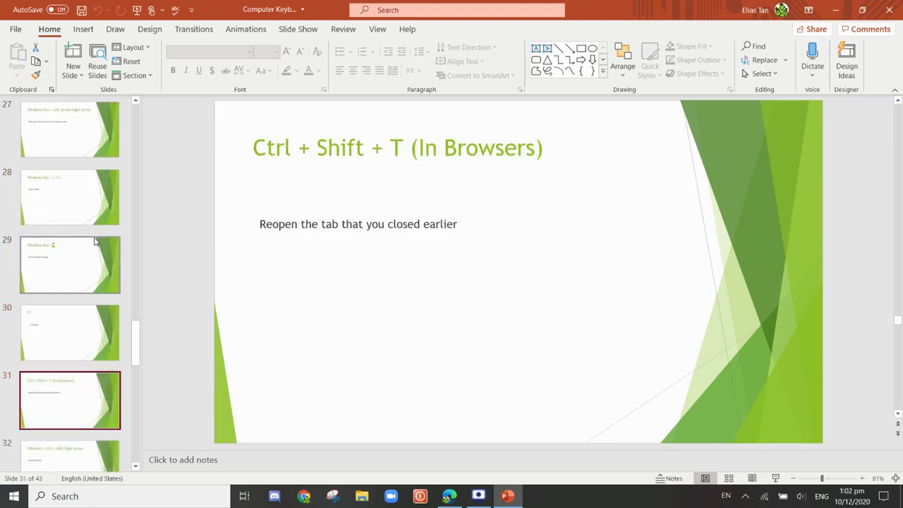
{"action": "key", "text": "Down"}
{"action": "key", "text": "Down"}
{"action": "key", "text": "Down"}
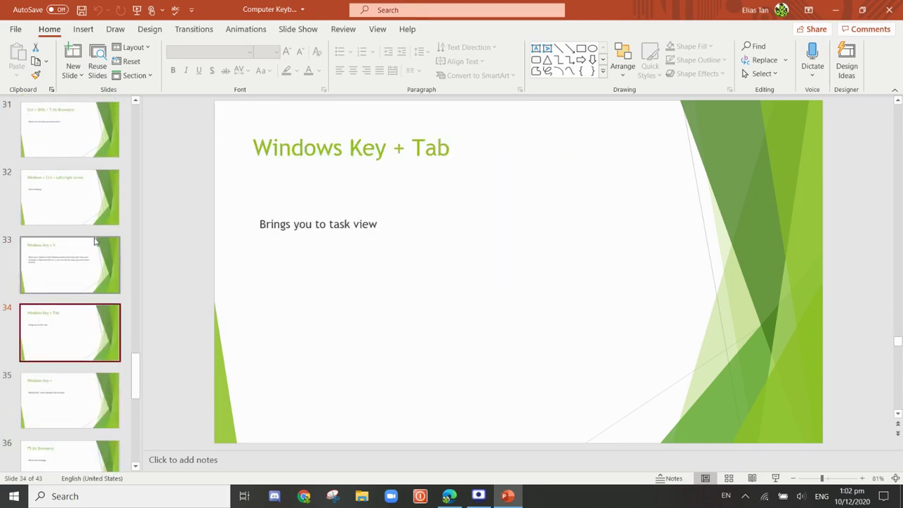
{"action": "key", "text": "Down"}
{"action": "key", "text": "Down"}
{"action": "key", "text": "Down"}
{"action": "key", "text": "Down"}
{"action": "key", "text": "Down"}
{"action": "key", "text": "Down"}
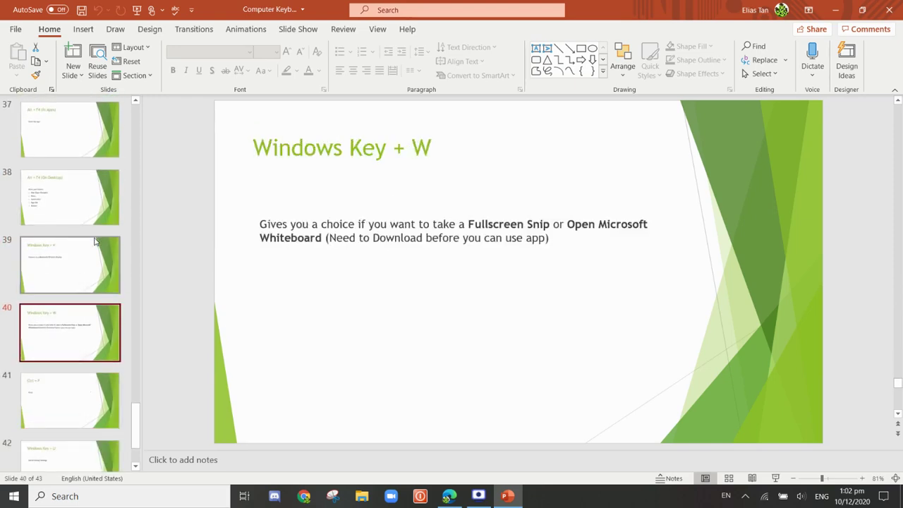
{"action": "left_click", "coordinate": [66, 262]}
{"action": "left_click", "coordinate": [73, 218]}
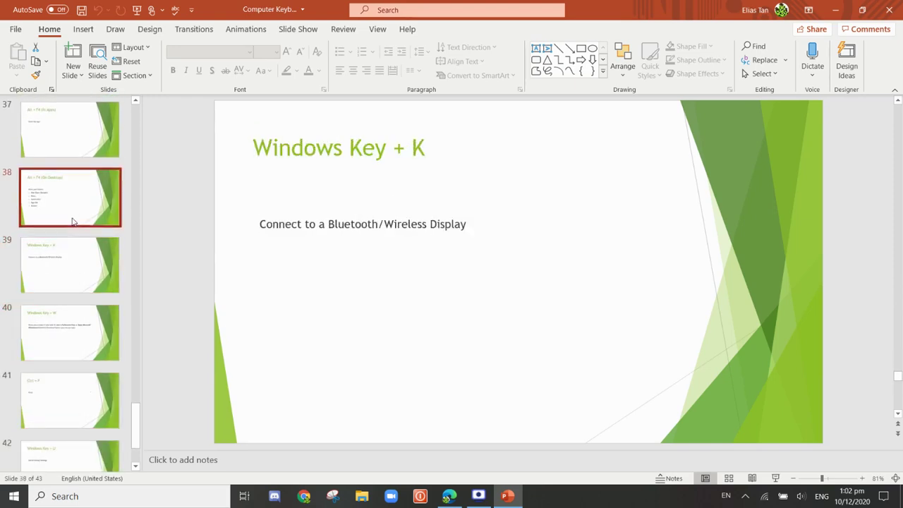
Present from the current slide to "Windows Key + K" and show the Windows Connect pane for wireless devices, closing it again.
{"action": "left_click", "coordinate": [775, 478]}
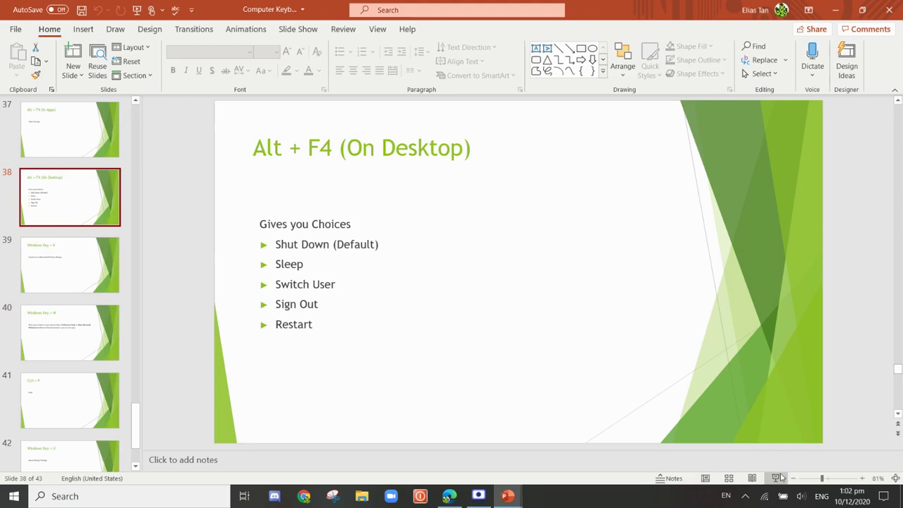
{"action": "left_click", "coordinate": [632, 301]}
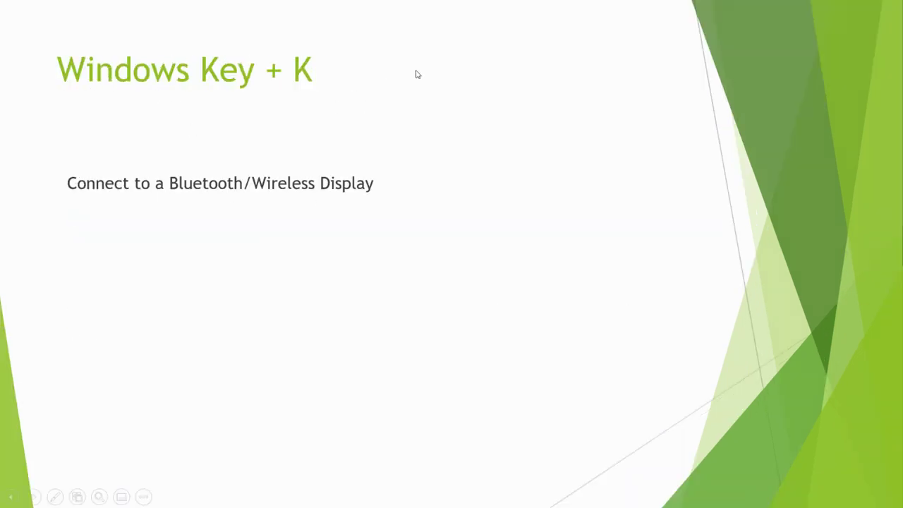
{"action": "key", "text": "super+k"}
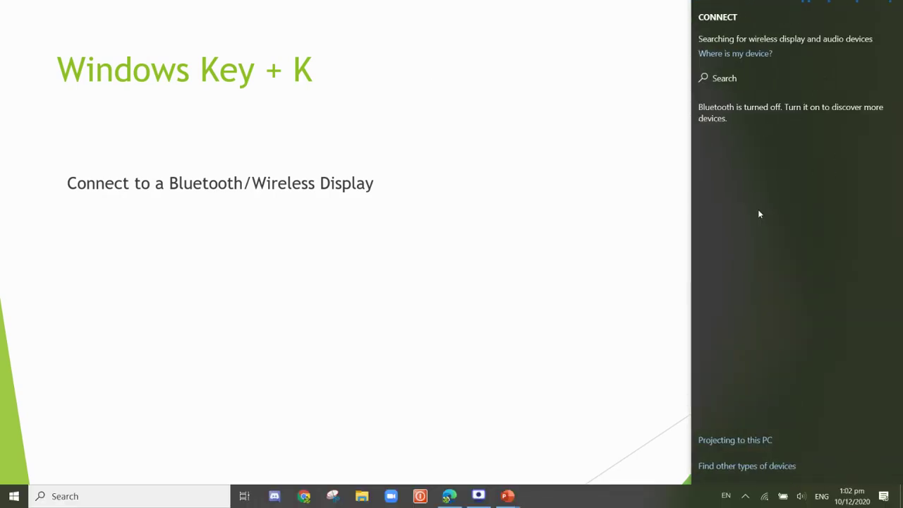
{"action": "left_click", "coordinate": [576, 237]}
Advance to the "Windows Key + W" slide and show the Whiteboard and Fullscreen snip choices, dismissing them without picking one.
{"action": "left_click", "coordinate": [574, 236]}
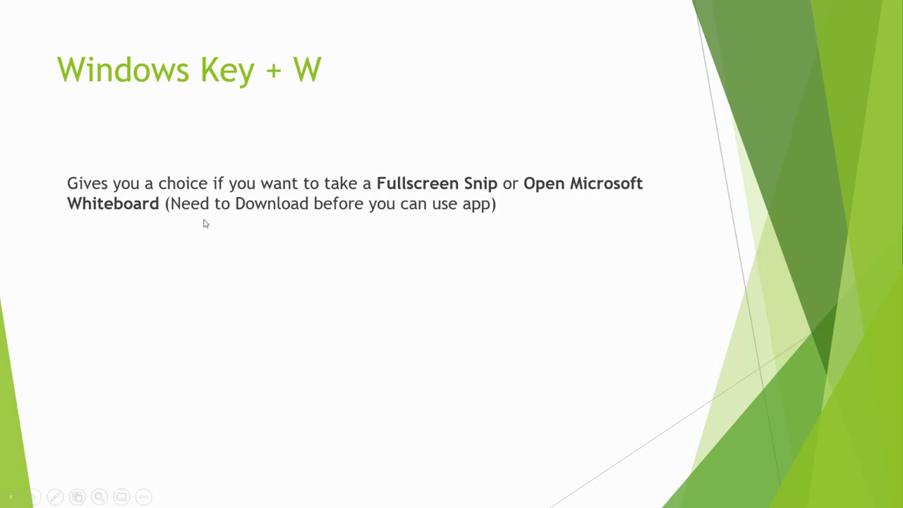
{"action": "key", "text": "super+w"}
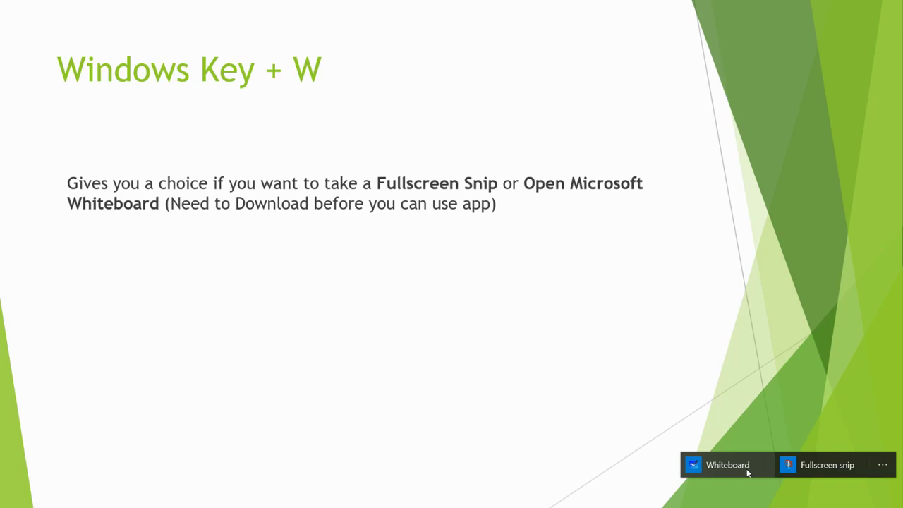
{"action": "left_click", "coordinate": [882, 465]}
{"action": "left_click", "coordinate": [883, 464]}
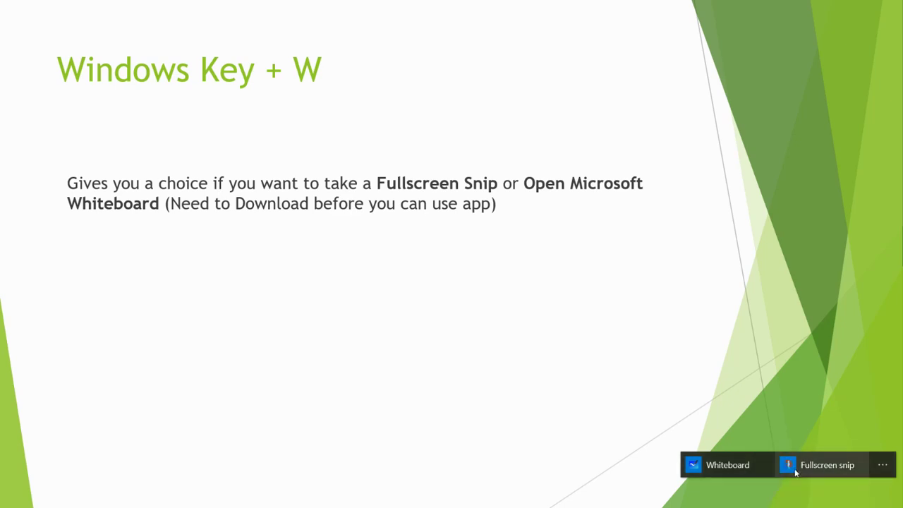
{"action": "left_click", "coordinate": [766, 371]}
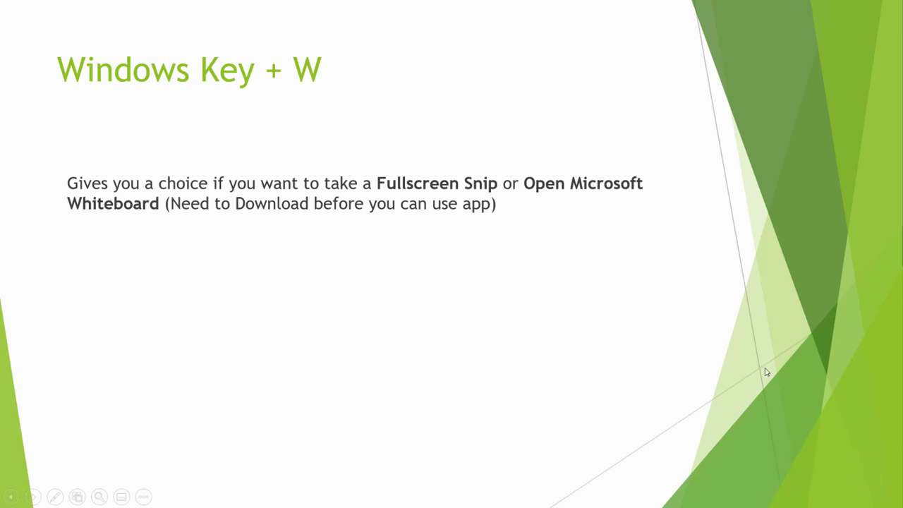
Advance to the "Ctrl + P" slide, exit the slide show and open the presentation's print settings.
{"action": "left_click", "coordinate": [767, 371]}
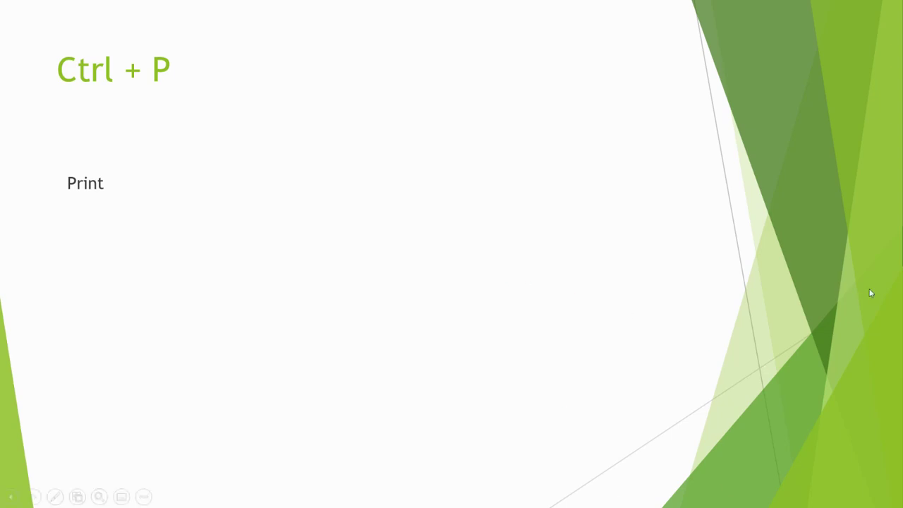
{"action": "key", "text": "Escape"}
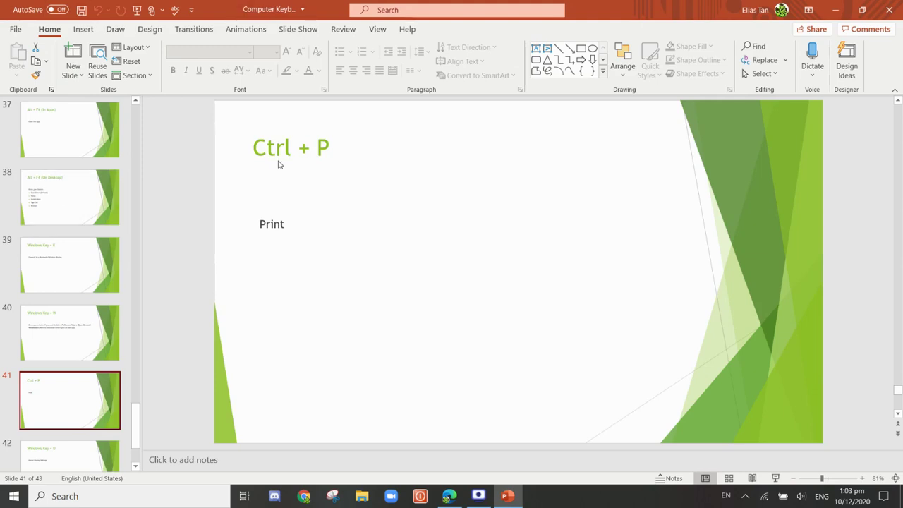
{"action": "key", "text": "ctrl+p"}
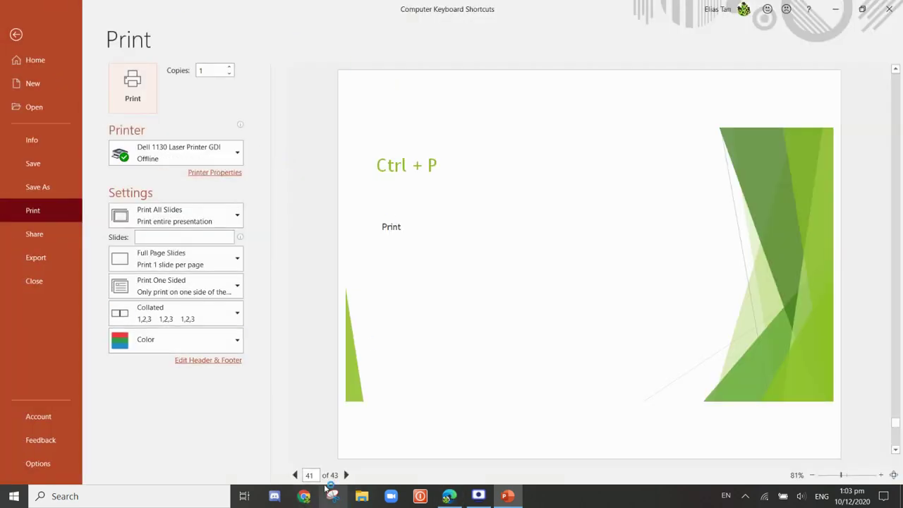
Switch to Google Chrome, replace the snix.io tab with a new tab, and show its print dialog, cancelling without printing.
{"action": "left_click", "coordinate": [304, 494]}
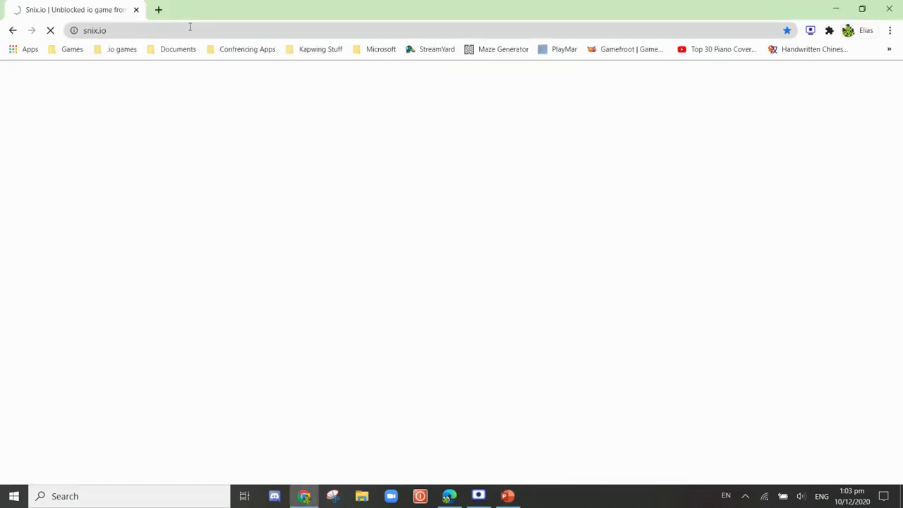
{"action": "left_click", "coordinate": [159, 10]}
{"action": "left_click", "coordinate": [137, 10]}
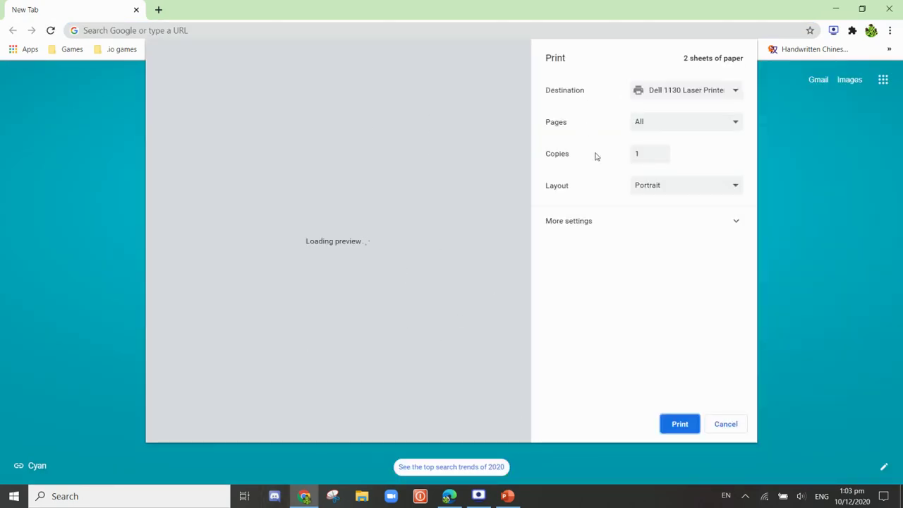
{"action": "left_click", "coordinate": [726, 424]}
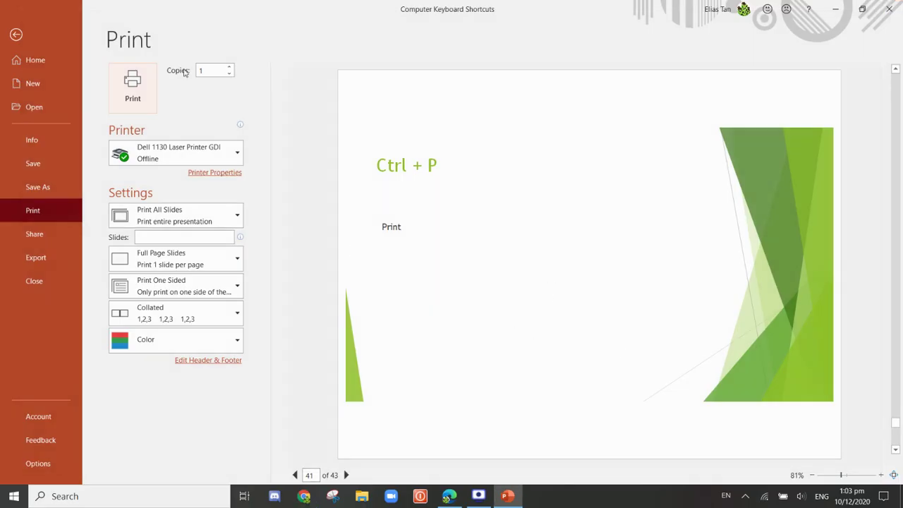
Return from the print settings to the slide show, advance to "Windows Key + U" and open the Ease of Access display settings.
{"action": "left_click", "coordinate": [29, 30]}
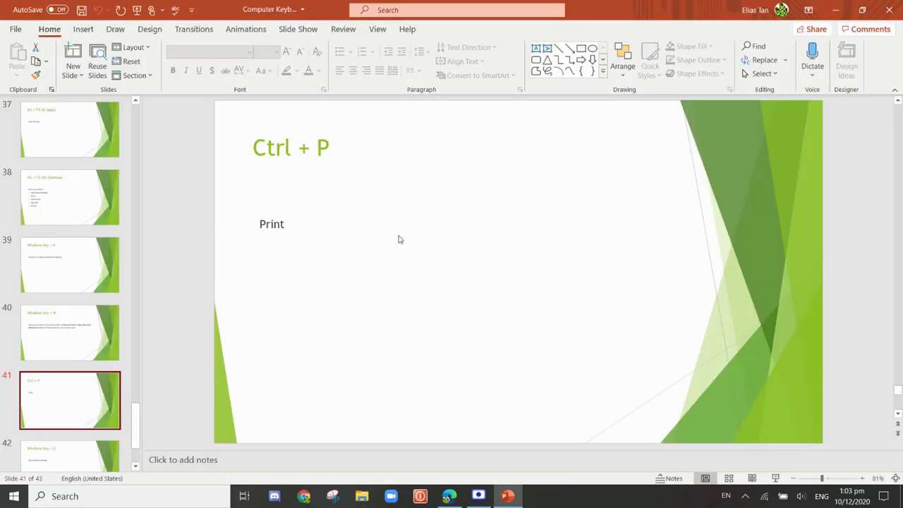
{"action": "left_click", "coordinate": [775, 478]}
{"action": "left_click", "coordinate": [569, 323]}
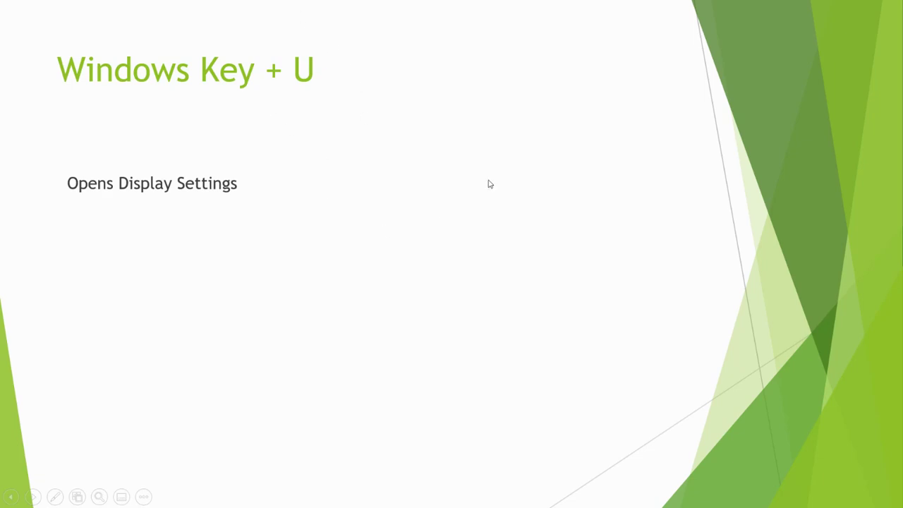
{"action": "key", "text": "super+u"}
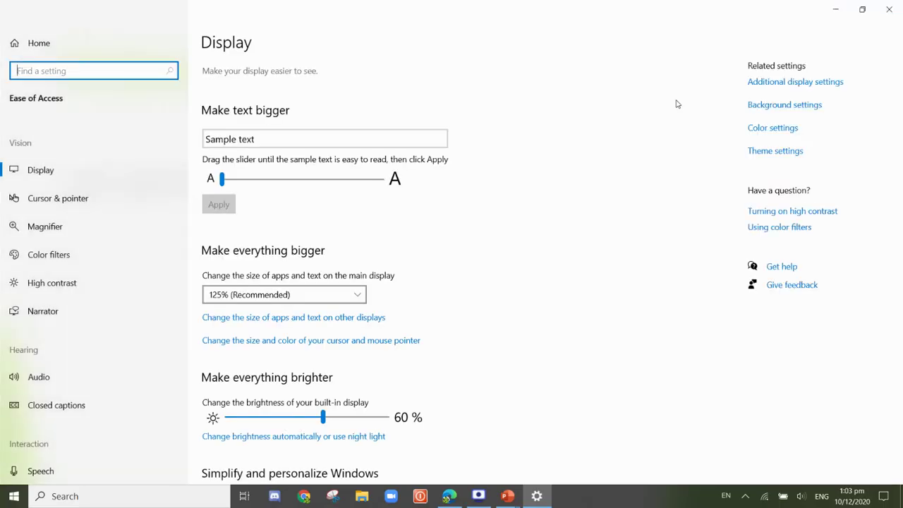
Show the main display's scaling choices, keep 125% (Recommended), and set the built-in display's brightness to 67%.
{"action": "scroll", "coordinate": [303, 277], "scroll_direction": "down", "scroll_amount": 5}
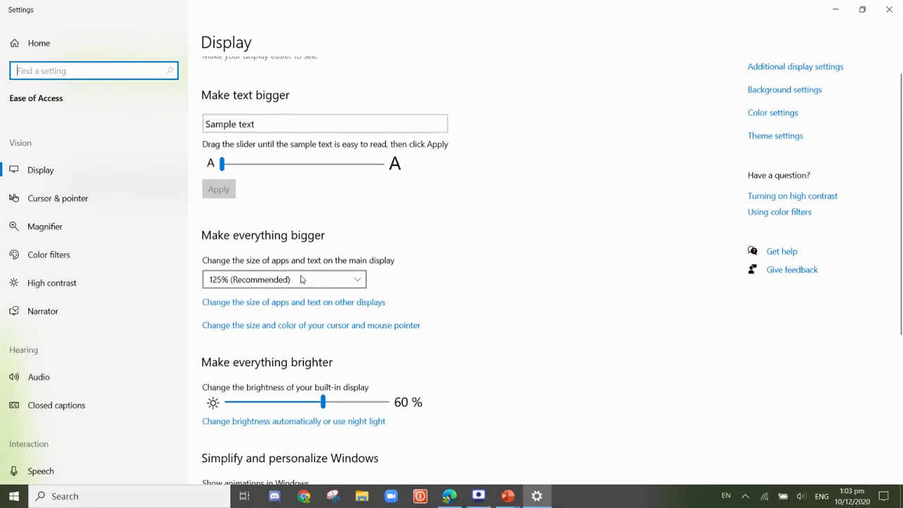
{"action": "left_click", "coordinate": [308, 127]}
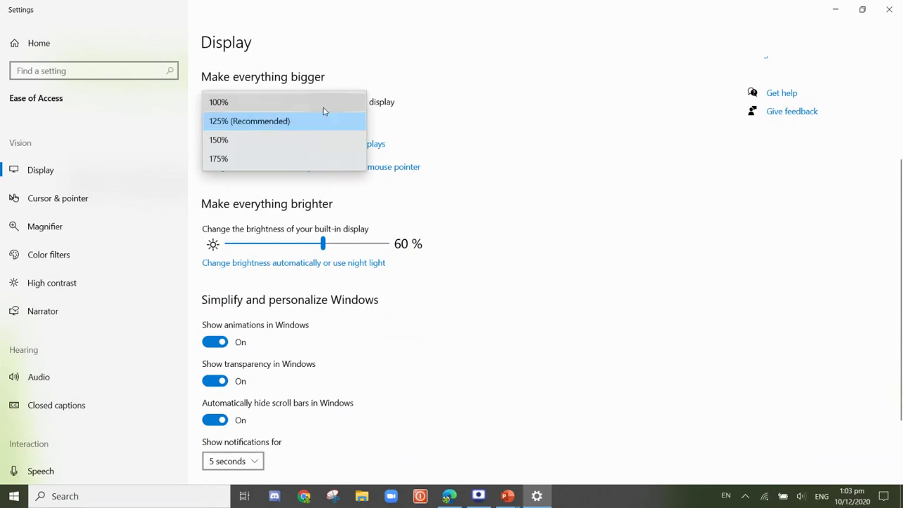
{"action": "left_click", "coordinate": [324, 121]}
{"action": "scroll", "coordinate": [374, 166], "scroll_direction": "down", "scroll_amount": 3}
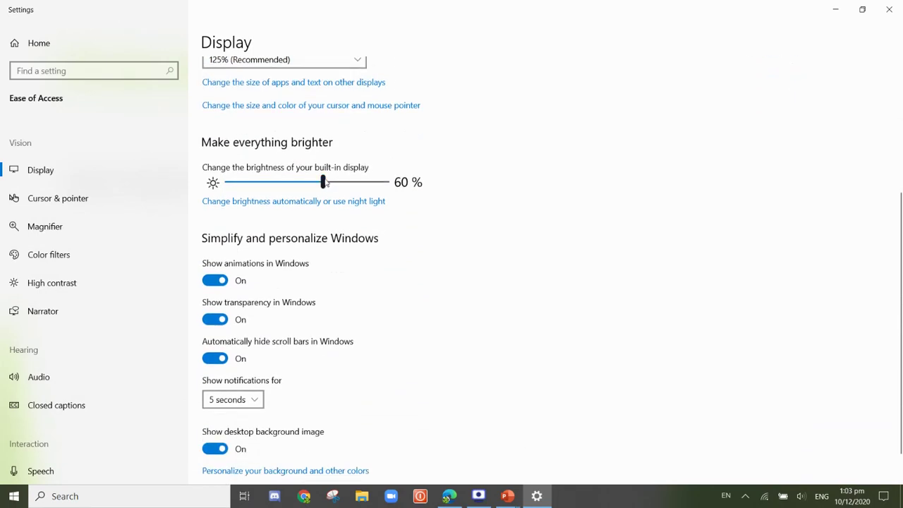
{"action": "mouse_move", "coordinate": [351, 187]}
{"action": "left_mouse_down"}
{"action": "mouse_move", "coordinate": [383, 179]}
{"action": "mouse_move", "coordinate": [336, 187]}
{"action": "left_mouse_up"}
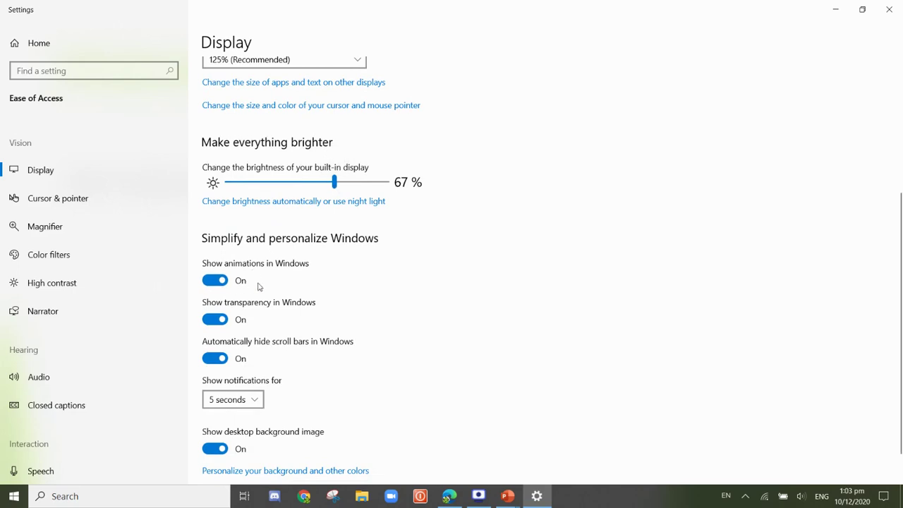
Show the available notification durations and keep 5 seconds selected.
{"action": "scroll", "coordinate": [258, 286], "scroll_direction": "down", "scroll_amount": 1}
{"action": "left_click", "coordinate": [250, 364]}
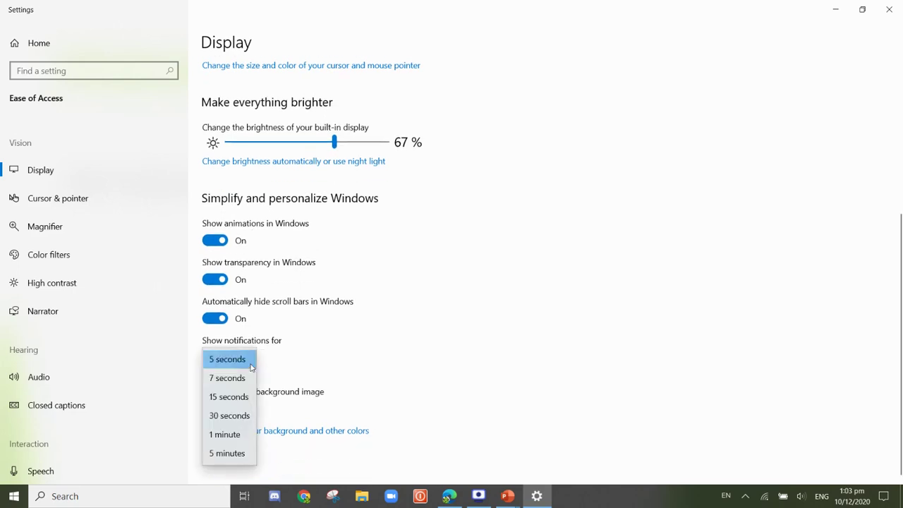
{"action": "left_click", "coordinate": [251, 364]}
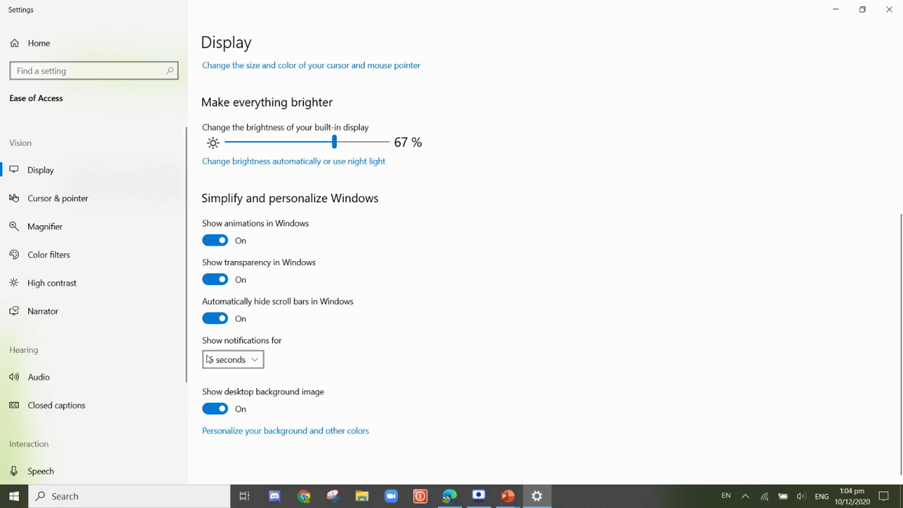
Close the display settings and advance the slide show from "Windows Key + U" to the "Ctrl + Alt + Arrow" slide.
{"action": "scroll", "coordinate": [296, 288], "scroll_direction": "up", "scroll_amount": 5}
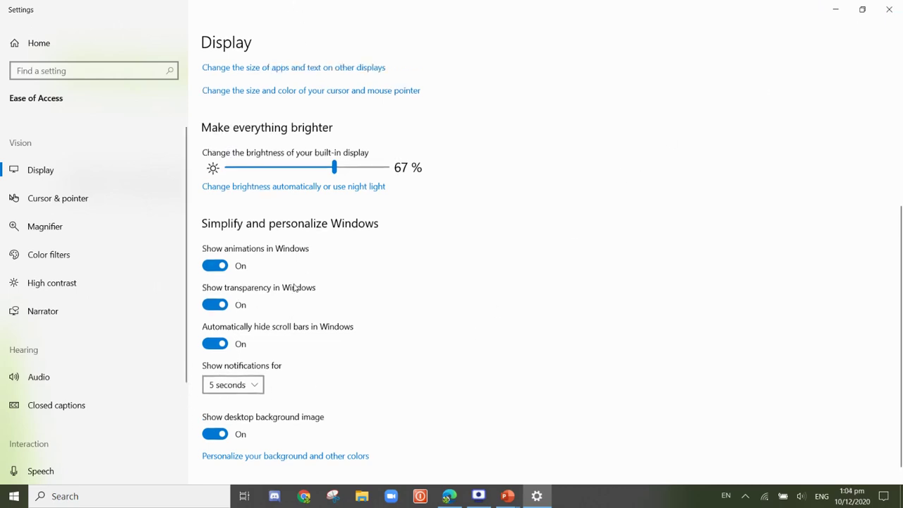
{"action": "left_click", "coordinate": [889, 9]}
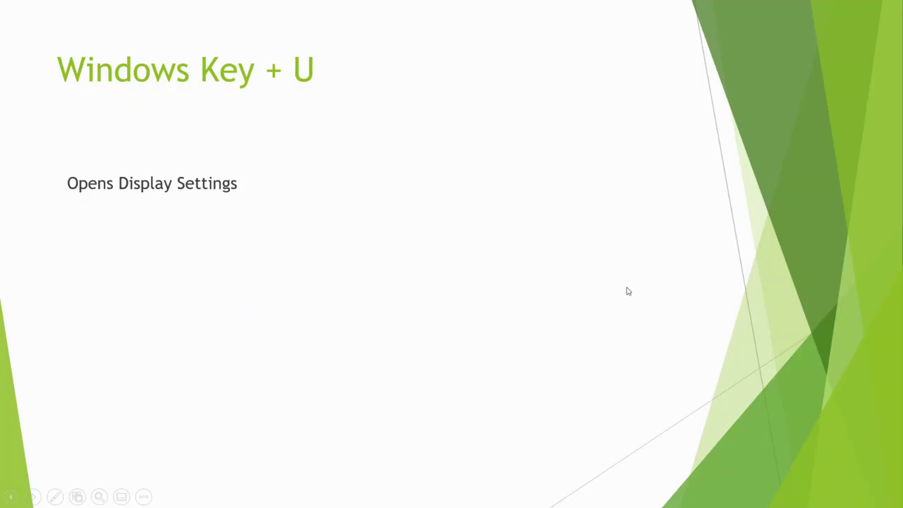
{"action": "left_click", "coordinate": [626, 289]}
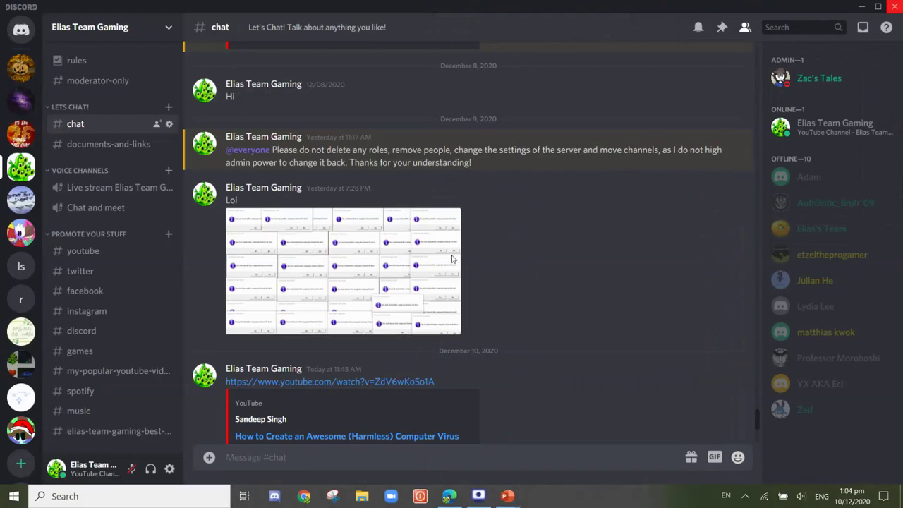
Switch from Discord back to the PowerPoint slide show at the "Ctrl + Alt + Arrow" slide about rotating the laptop screen.
{"action": "mouse_move", "coordinate": [505, 496]}
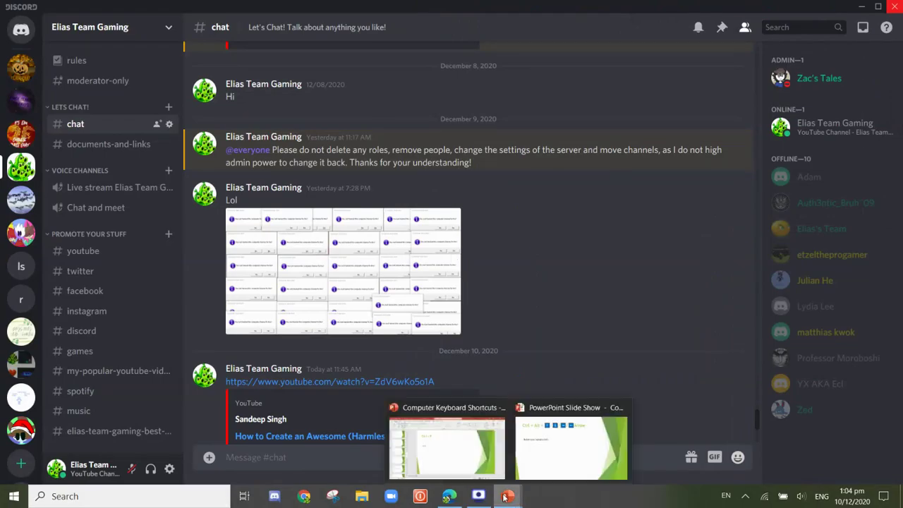
{"action": "left_click", "coordinate": [547, 463]}
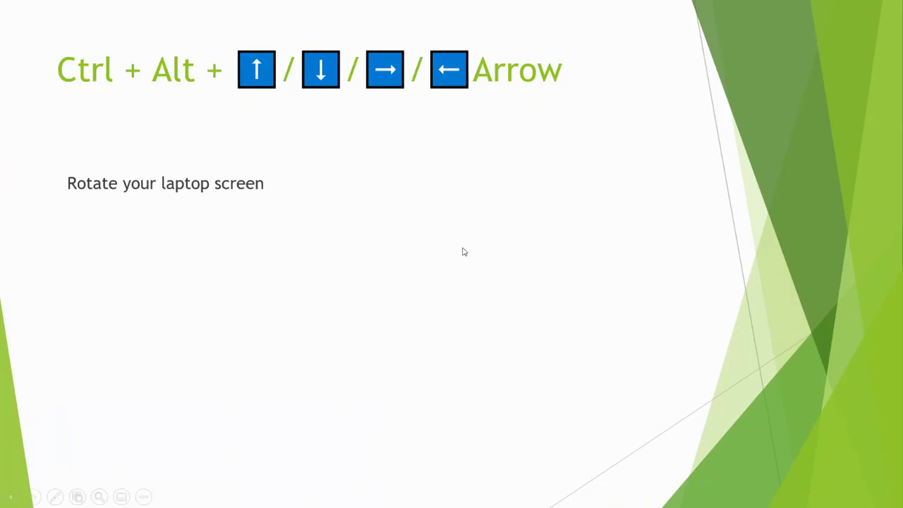
{"action": "left_click", "coordinate": [463, 252]}
{"action": "key", "text": "Left"}
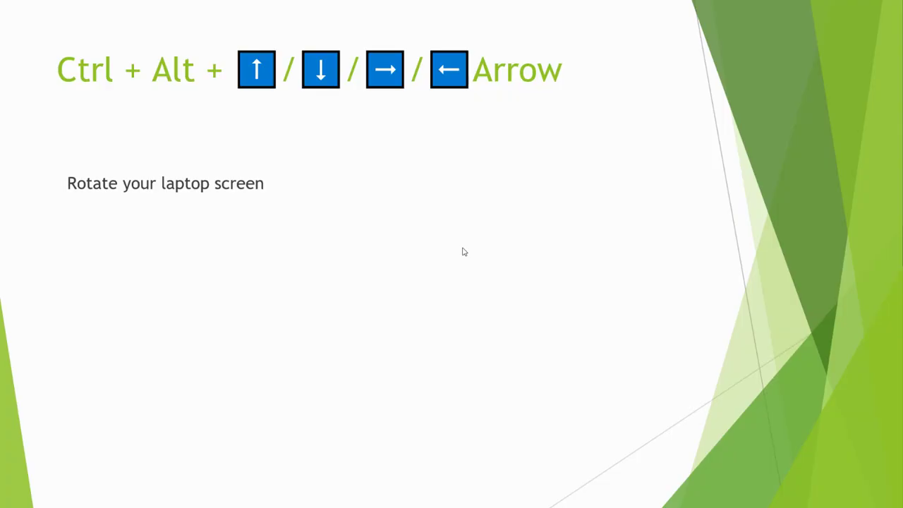